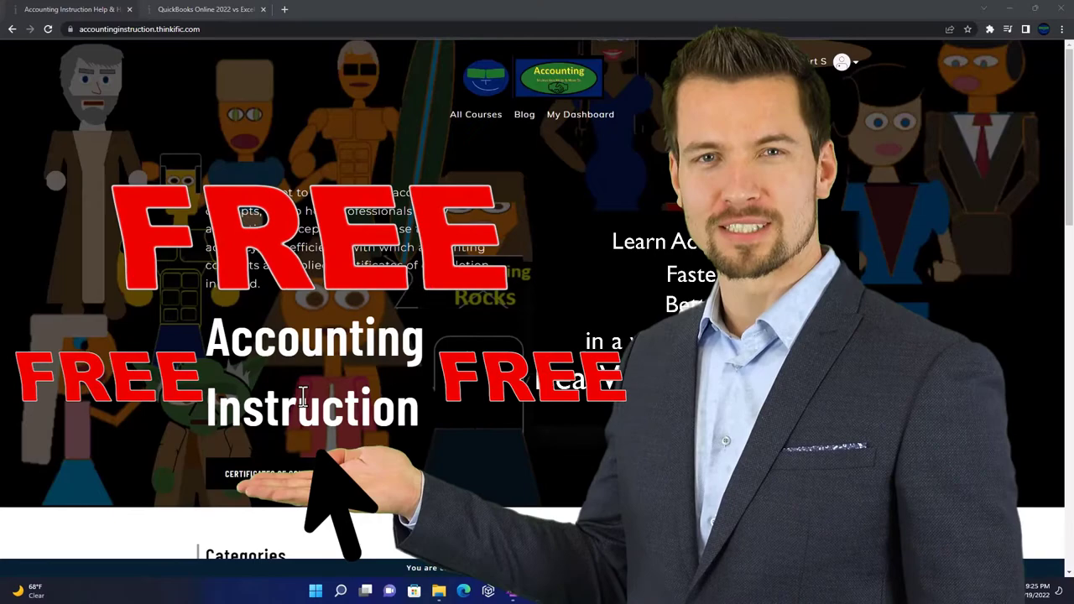
- Browse the site's course categories and look at the OneNote - Getting Started 2022 section of the QuickBooks Online 2022 course
{"action": "scroll", "coordinate": [148, 458], "scroll_direction": "down", "scroll_amount": 7}
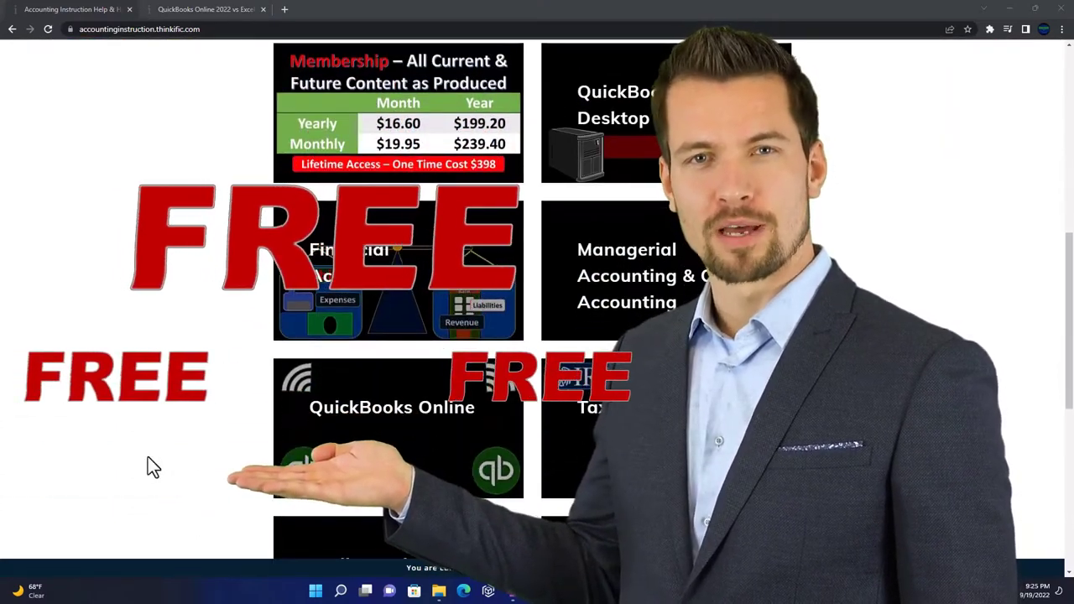
{"action": "scroll", "coordinate": [148, 458], "scroll_direction": "down", "scroll_amount": 5}
{"action": "scroll", "coordinate": [148, 457], "scroll_direction": "down", "scroll_amount": 1}
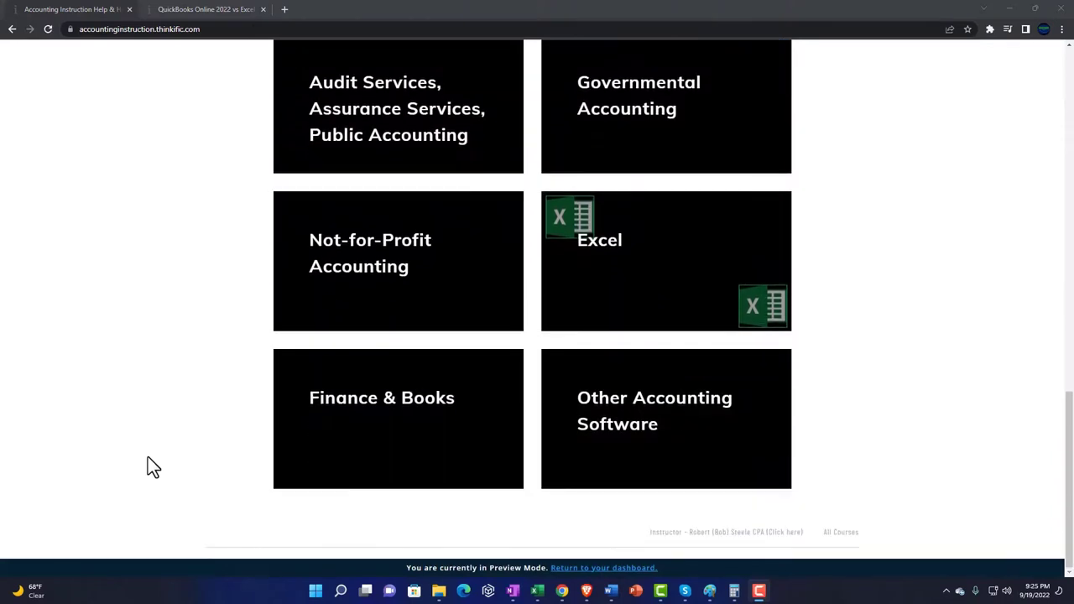
{"action": "left_click", "coordinate": [193, 12]}
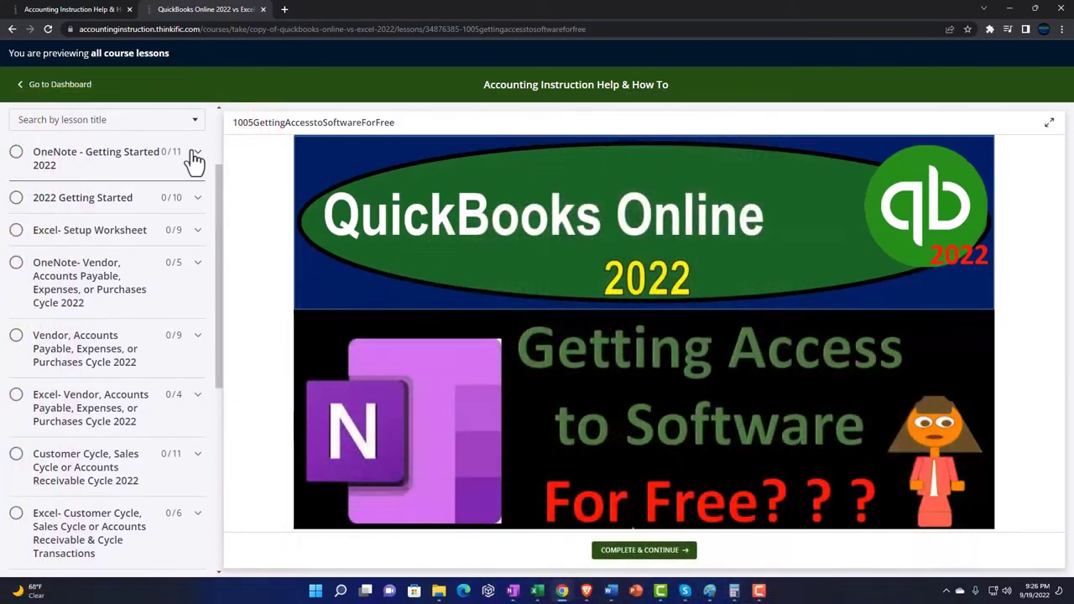
{"action": "left_click", "coordinate": [195, 157]}
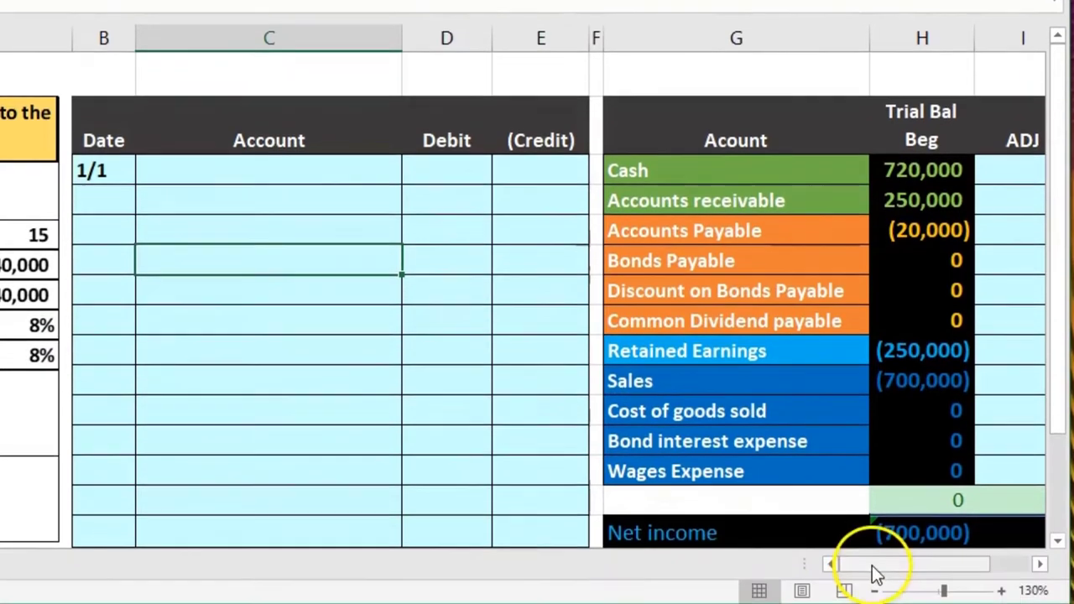
- In the Excel bond worksheet, examine the trial balance accounts and the debit and credit balances in the beginning column
{"action": "left_click_drag", "start_coordinate": [876, 570], "coordinate": [892, 565]}
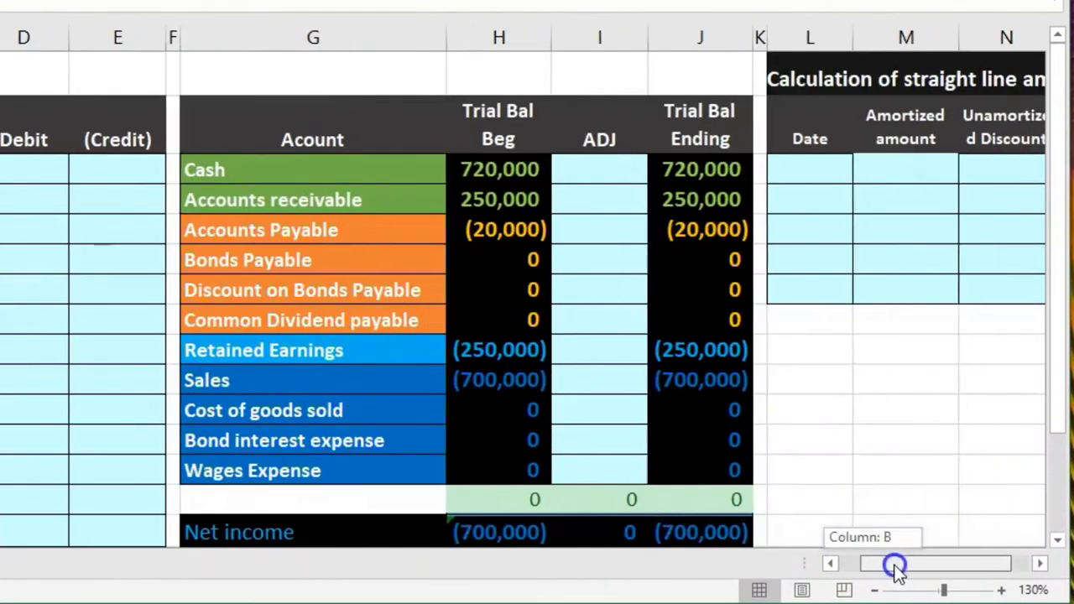
{"action": "left_click", "coordinate": [579, 269]}
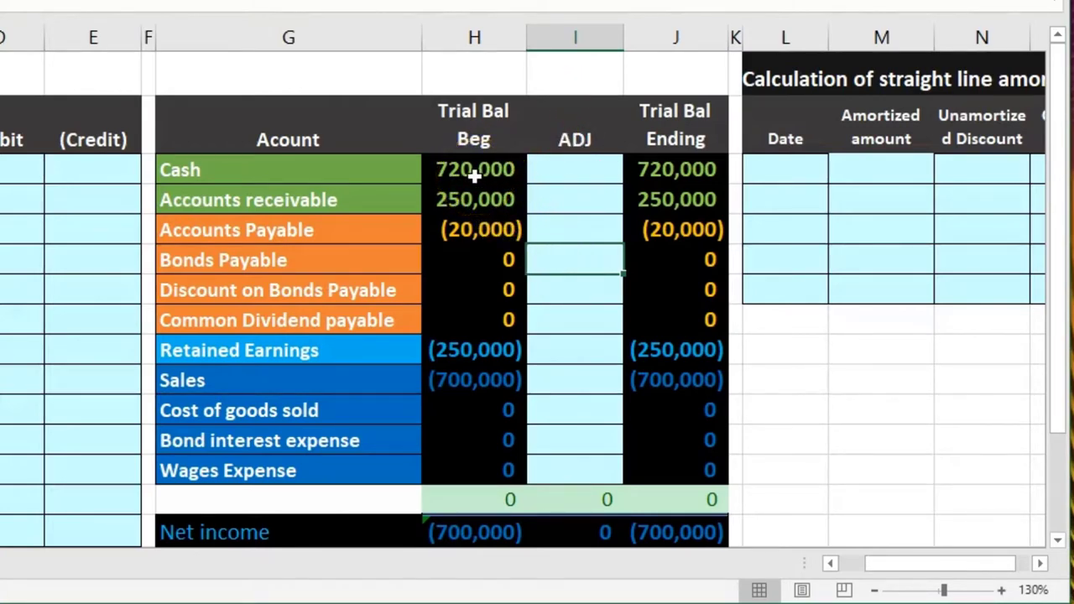
{"action": "left_click_drag", "start_coordinate": [373, 178], "coordinate": [395, 412]}
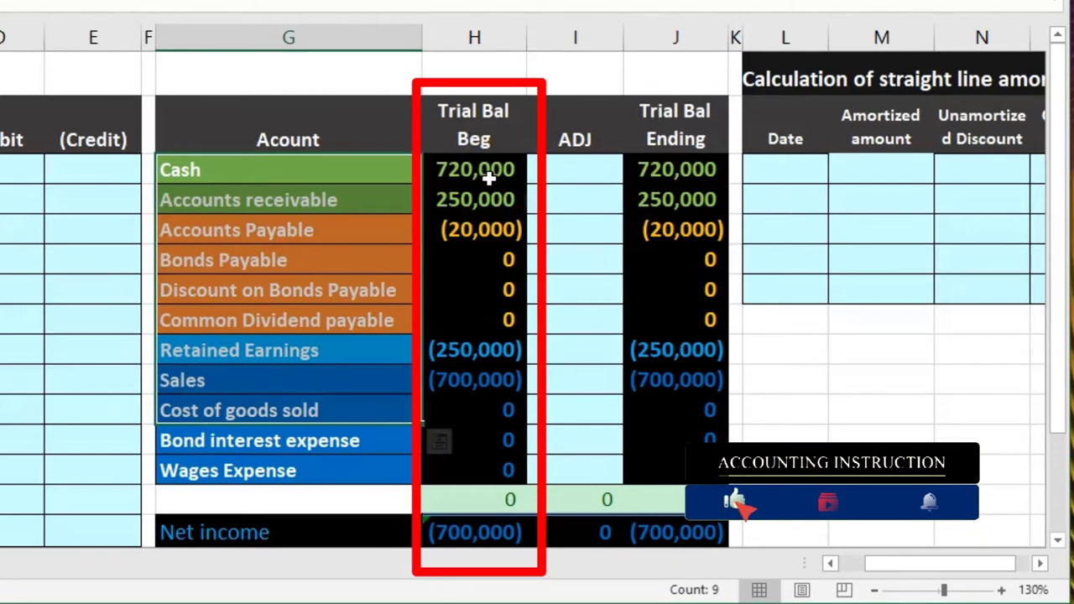
{"action": "left_click_drag", "start_coordinate": [487, 174], "coordinate": [487, 188]}
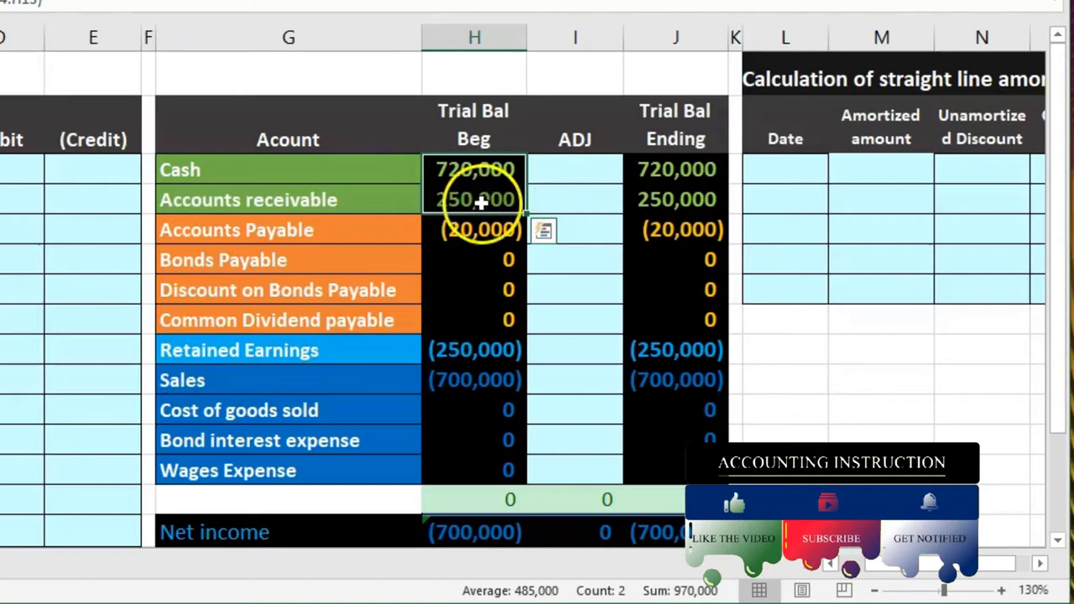
{"action": "left_click_drag", "start_coordinate": [474, 229], "coordinate": [446, 343]}
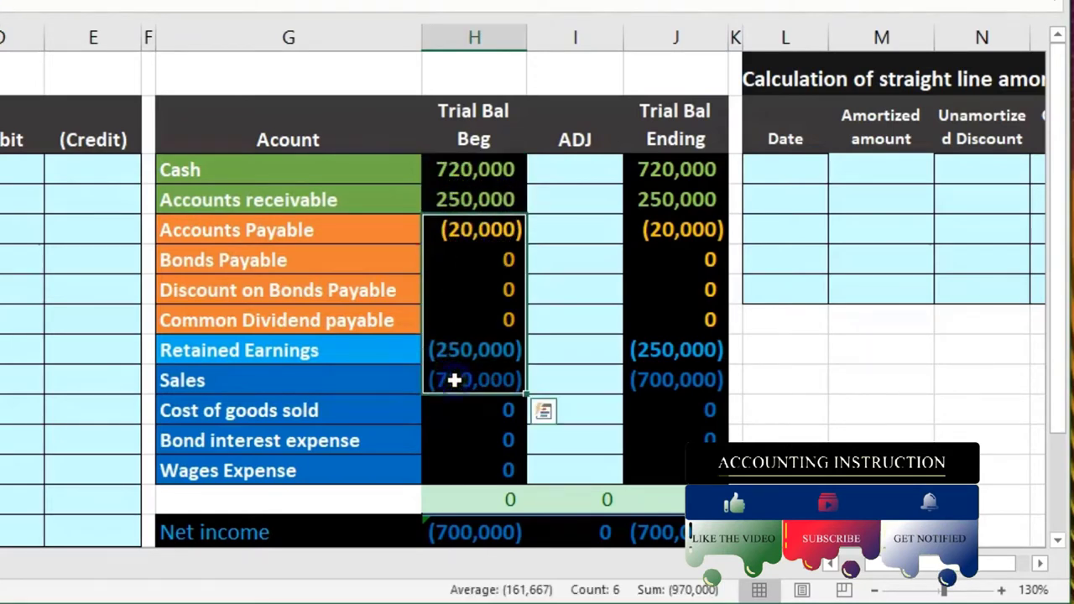
- Check the SUM formulas for the beginning trial balance total in H14 and the net income in H15
{"action": "left_click", "coordinate": [465, 501]}
{"action": "key", "text": "alt+equal"}
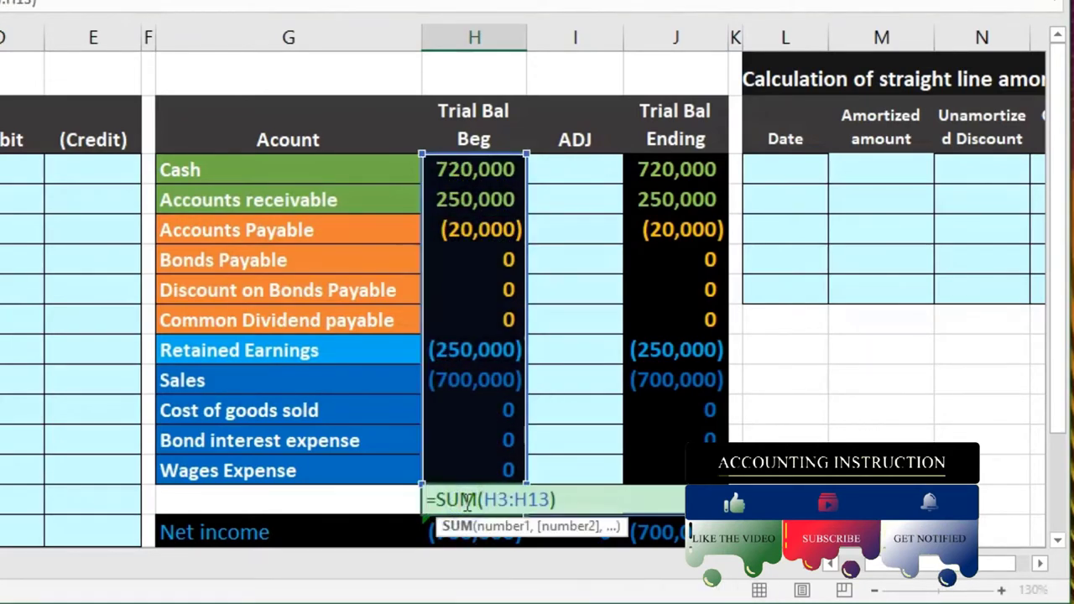
{"action": "key", "text": "Return"}
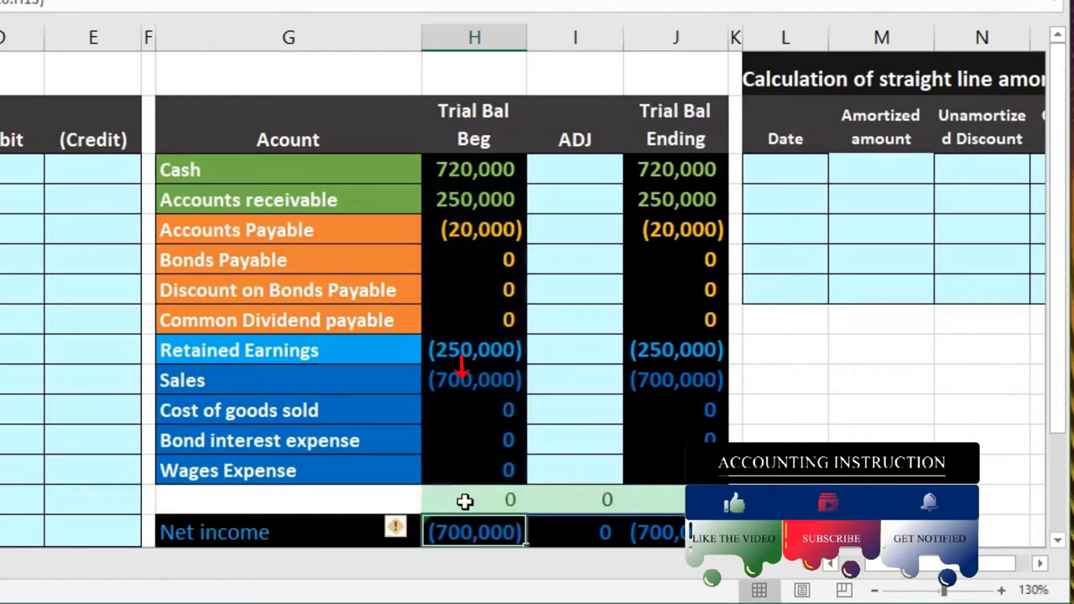
{"action": "key", "text": "alt+equal"}
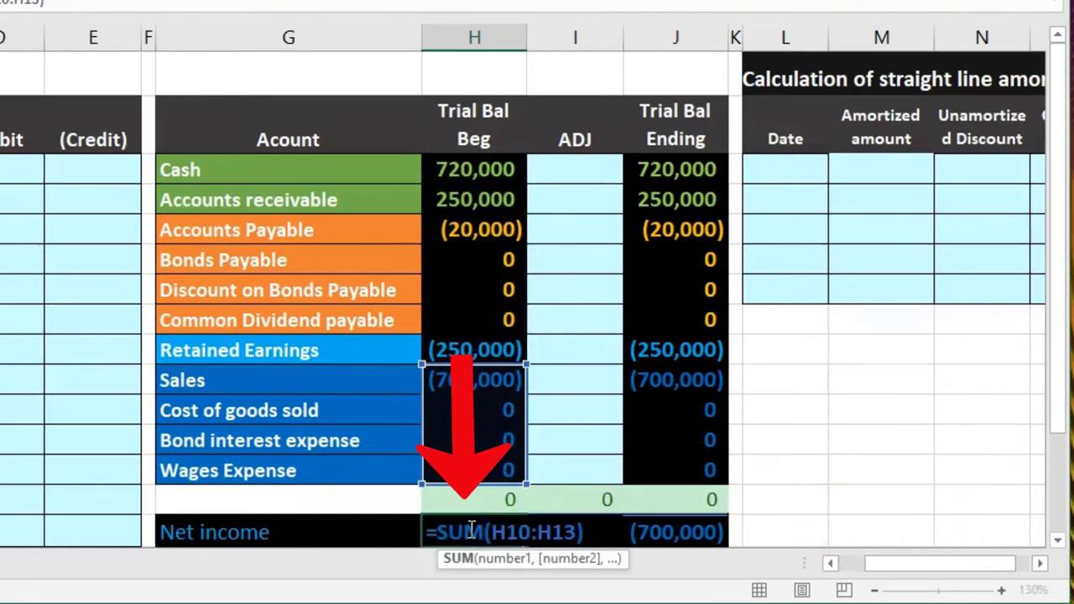
{"action": "key", "text": "Return"}
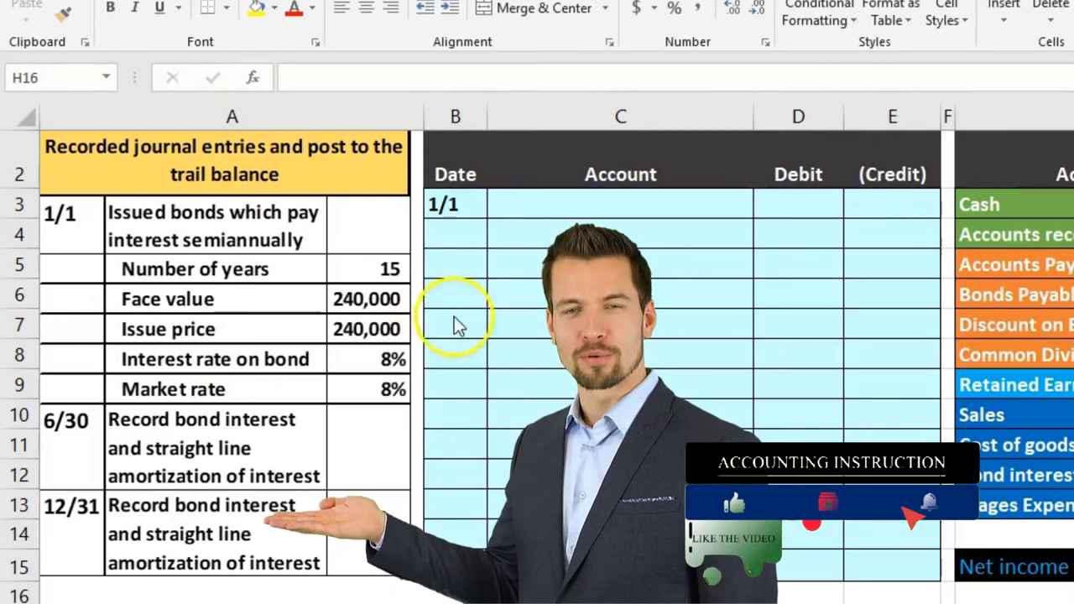
- Copy the Cash account name from the trial balance into journal cell C3 as values only
{"action": "left_click", "coordinate": [566, 210]}
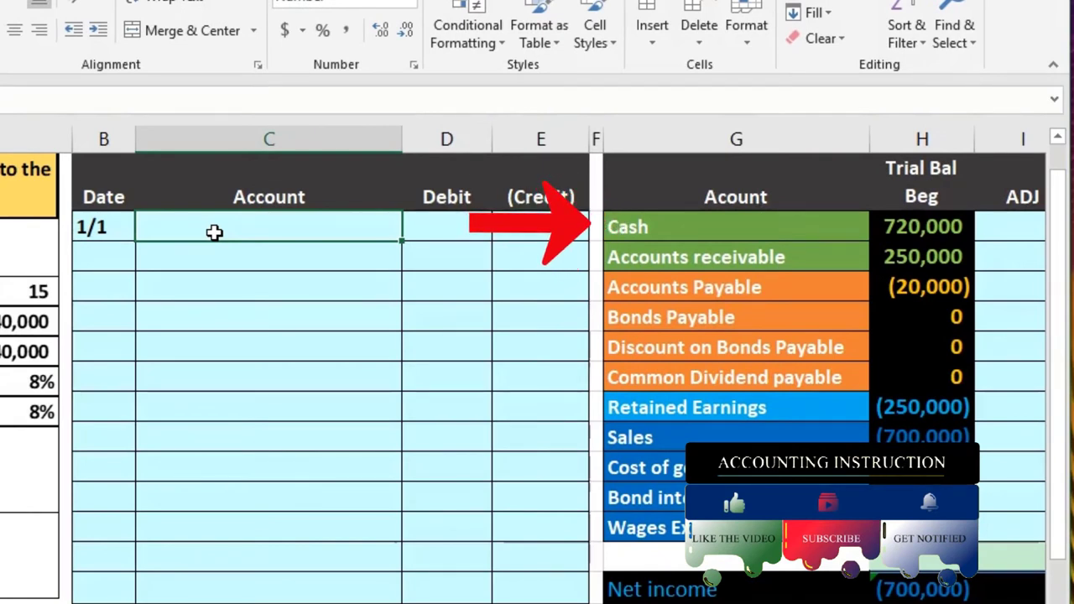
{"action": "left_click", "coordinate": [647, 233]}
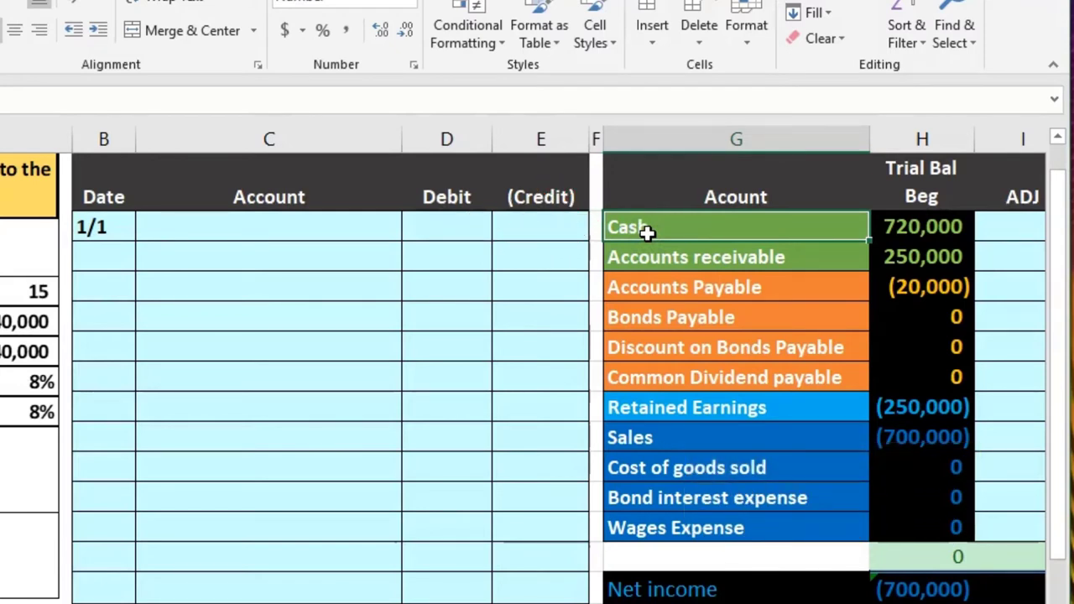
{"action": "left_click", "coordinate": [892, 220]}
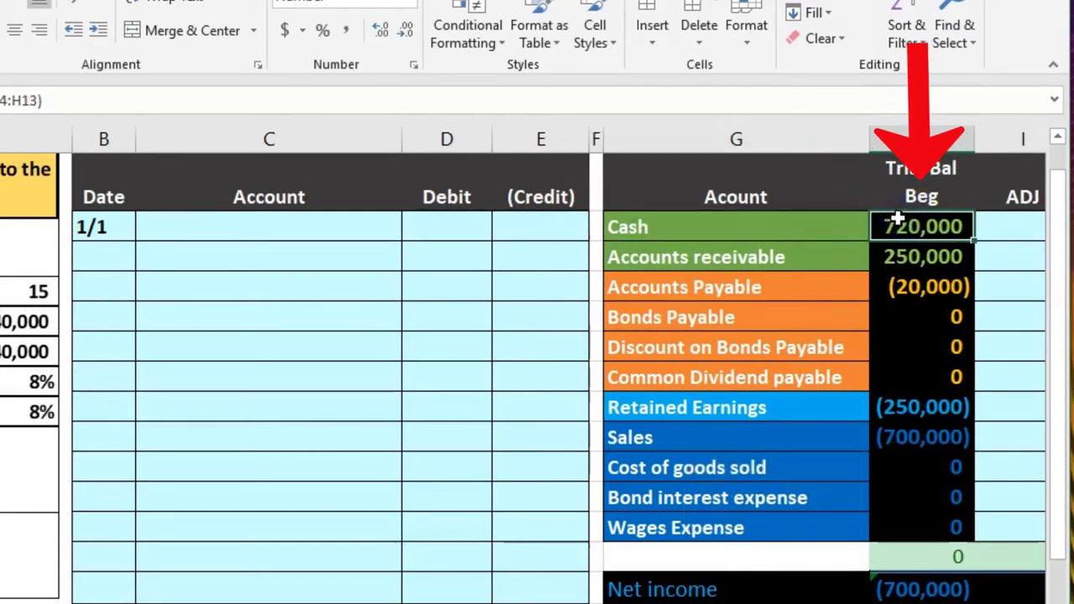
{"action": "left_click", "coordinate": [694, 219]}
{"action": "right_click", "coordinate": [693, 219]}
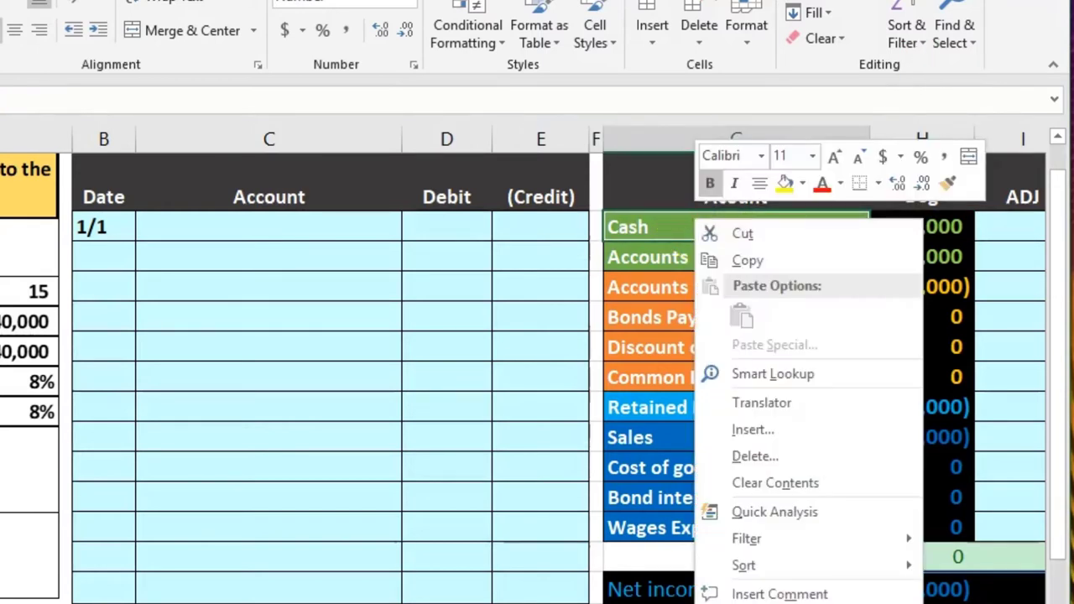
{"action": "left_click", "coordinate": [727, 258]}
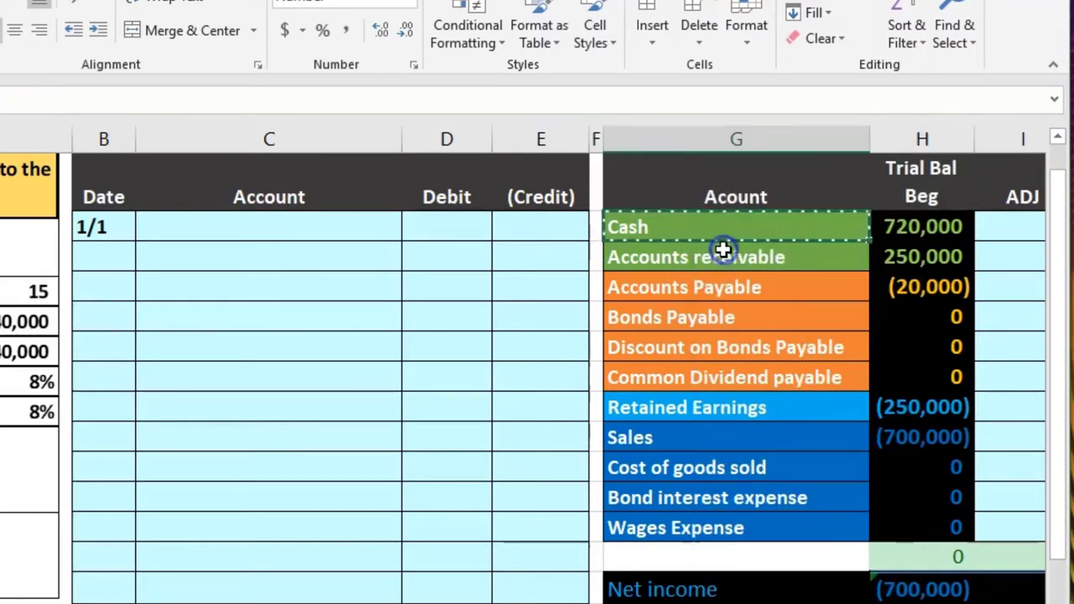
{"action": "left_click", "coordinate": [339, 223]}
{"action": "right_click", "coordinate": [339, 223]}
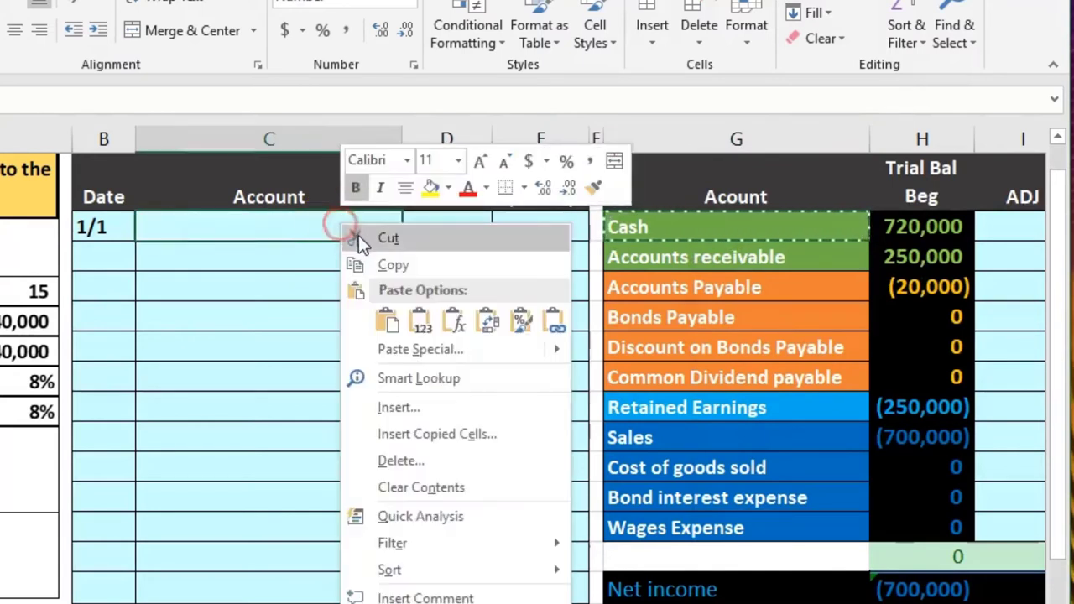
{"action": "left_click", "coordinate": [424, 319]}
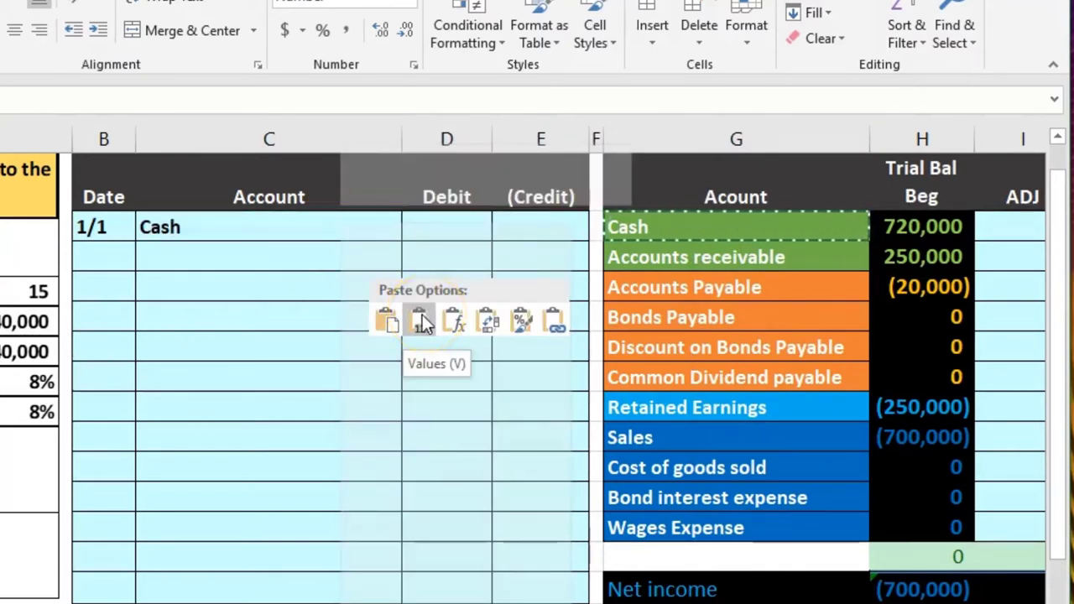
{"action": "left_click", "coordinate": [425, 327]}
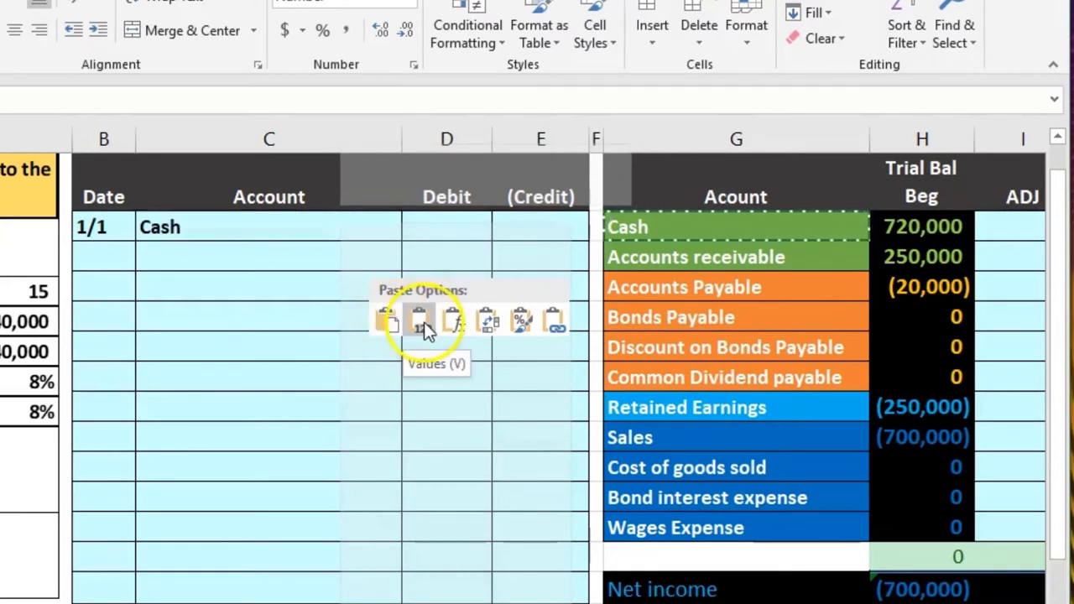
- Enter 240,000 as the Cash debit in D3 of the 1/1 journal entry
{"action": "left_click", "coordinate": [434, 234]}
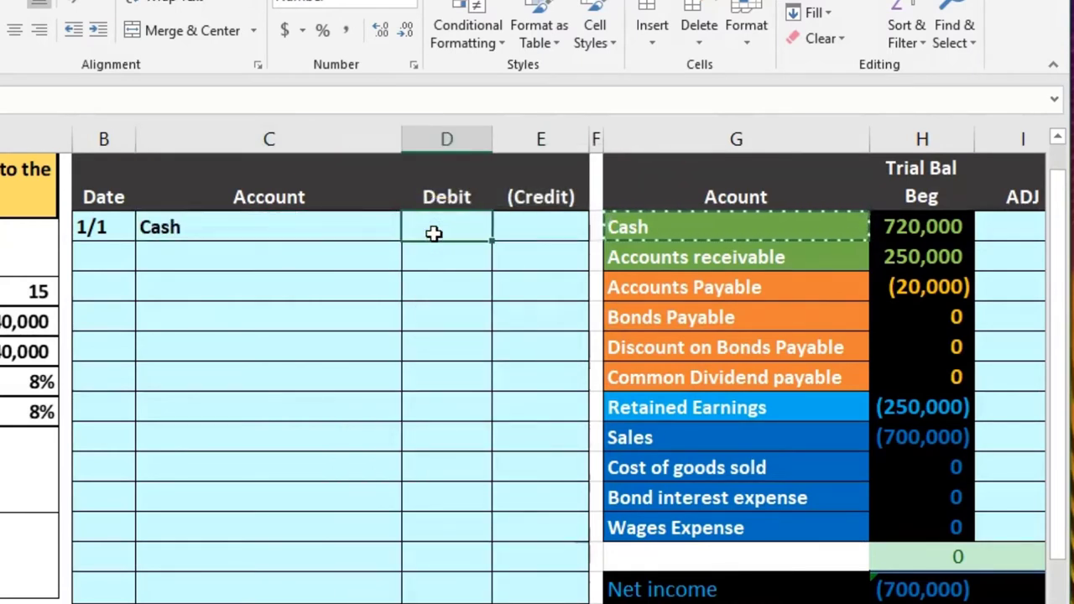
{"action": "type", "text": "24"}
{"action": "type", "text": "0,000"}
{"action": "key", "text": "Return"}
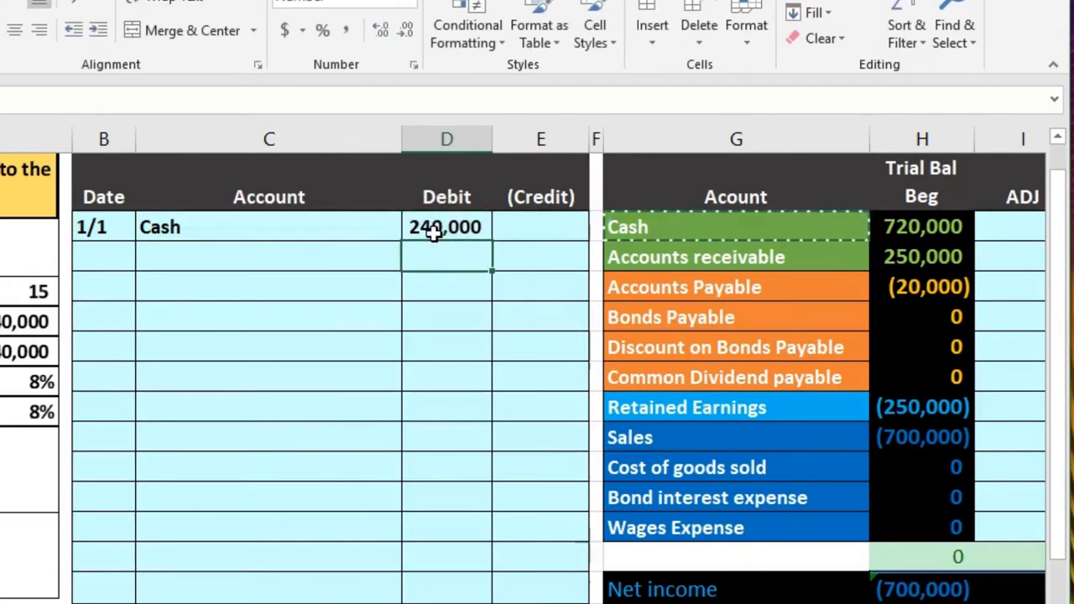
- Enter the offsetting credit in E4 with a formula that negates the Cash debit, -D3
{"action": "key", "text": "Tab"}
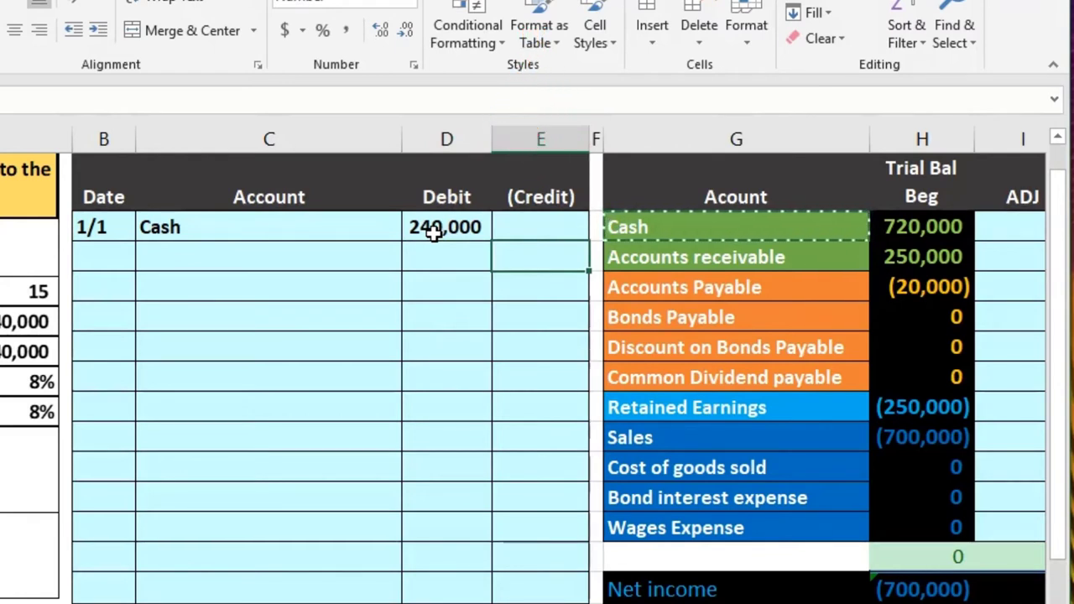
{"action": "type", "text": "-"}
{"action": "left_click", "coordinate": [433, 234]}
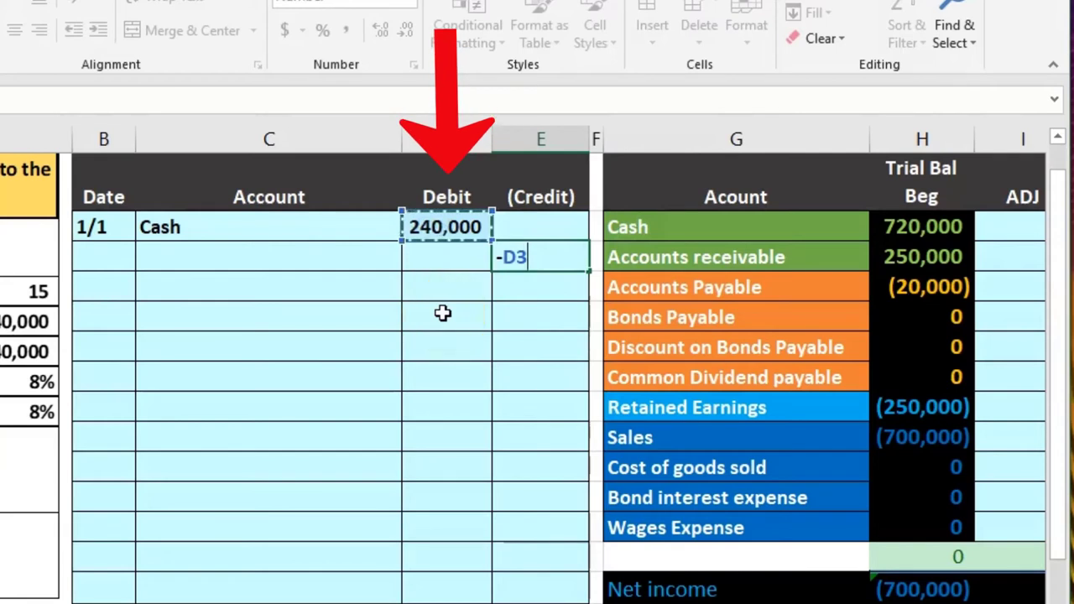
{"action": "key", "text": "Return"}
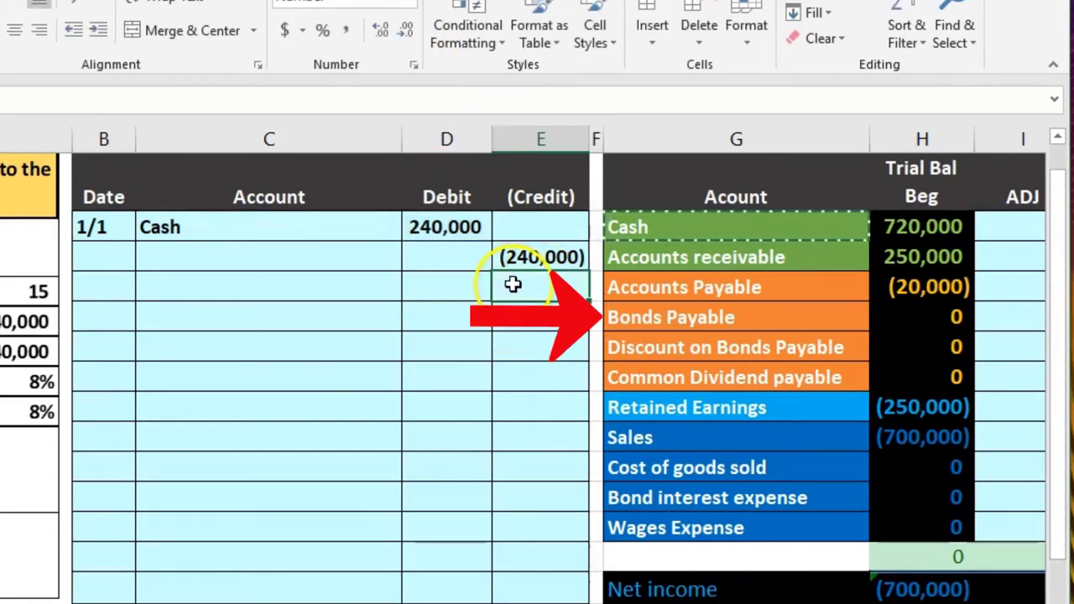
- Copy the Bonds Payable account name from the trial balance into C4 as values only and indent it
{"action": "left_click", "coordinate": [686, 322]}
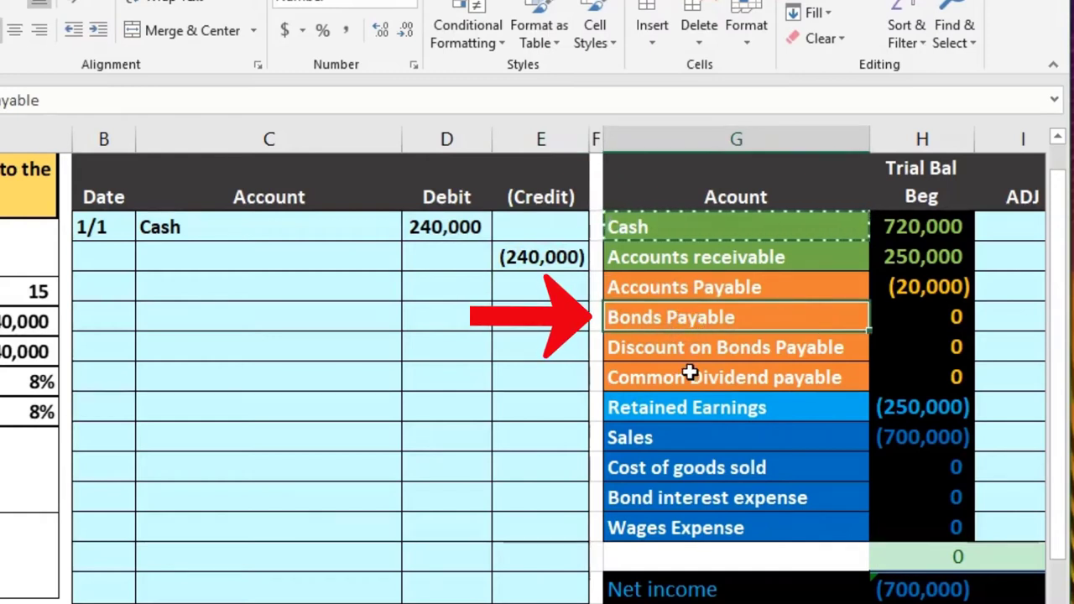
{"action": "left_click", "coordinate": [728, 321]}
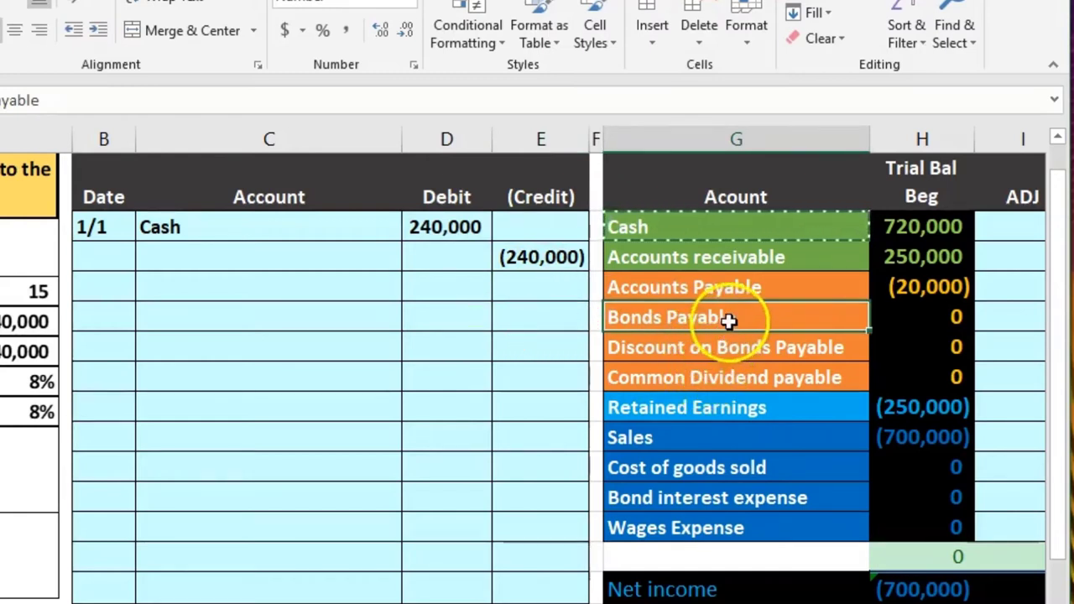
{"action": "right_click", "coordinate": [730, 319]}
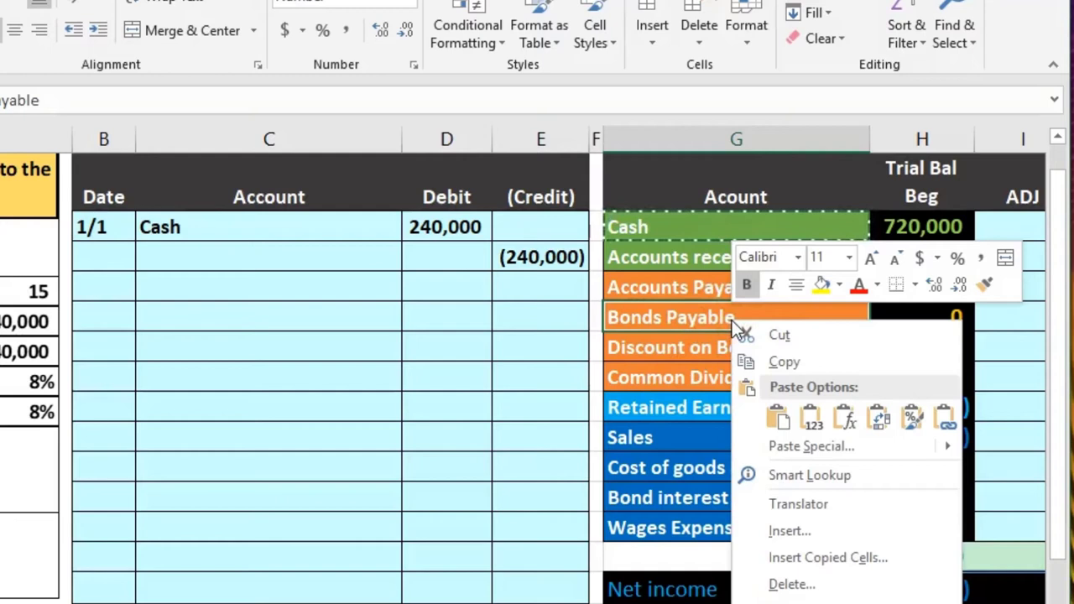
{"action": "left_click", "coordinate": [750, 348]}
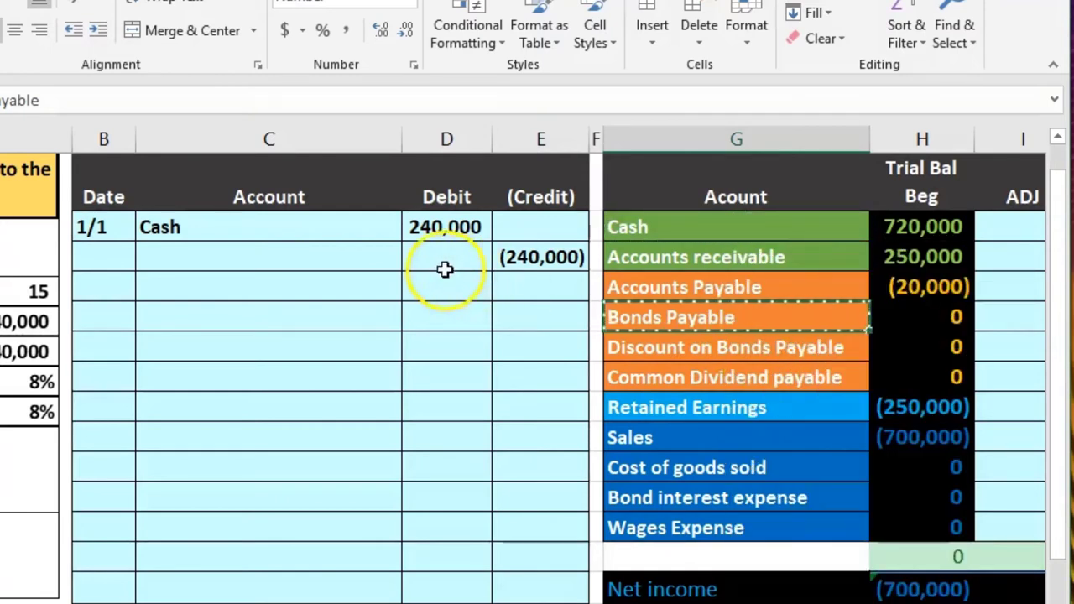
{"action": "left_click", "coordinate": [326, 247]}
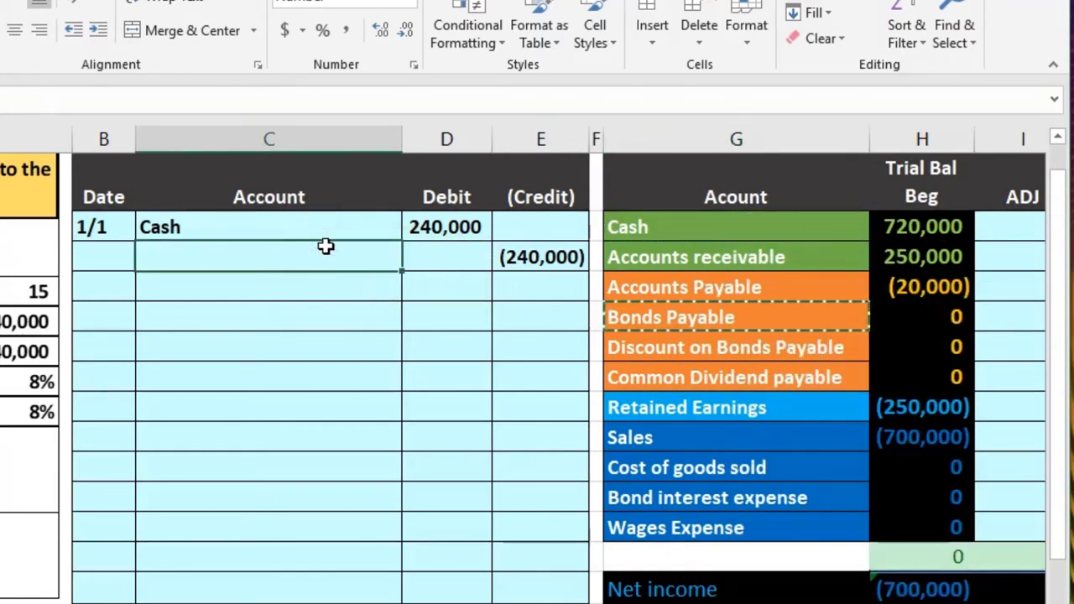
{"action": "right_click", "coordinate": [326, 247]}
{"action": "left_click", "coordinate": [405, 345]}
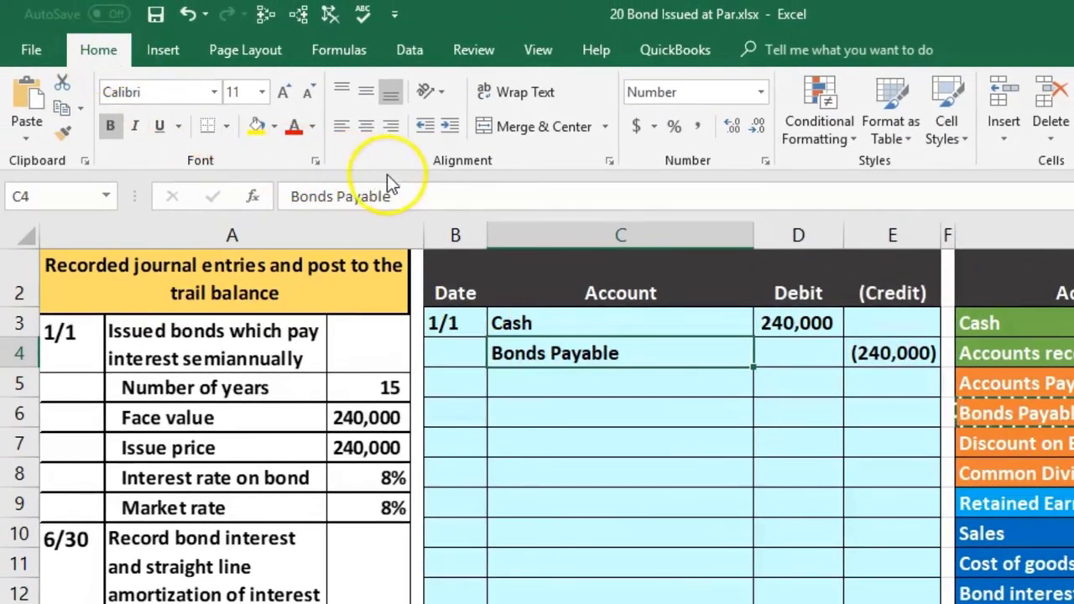
{"action": "left_click", "coordinate": [454, 127]}
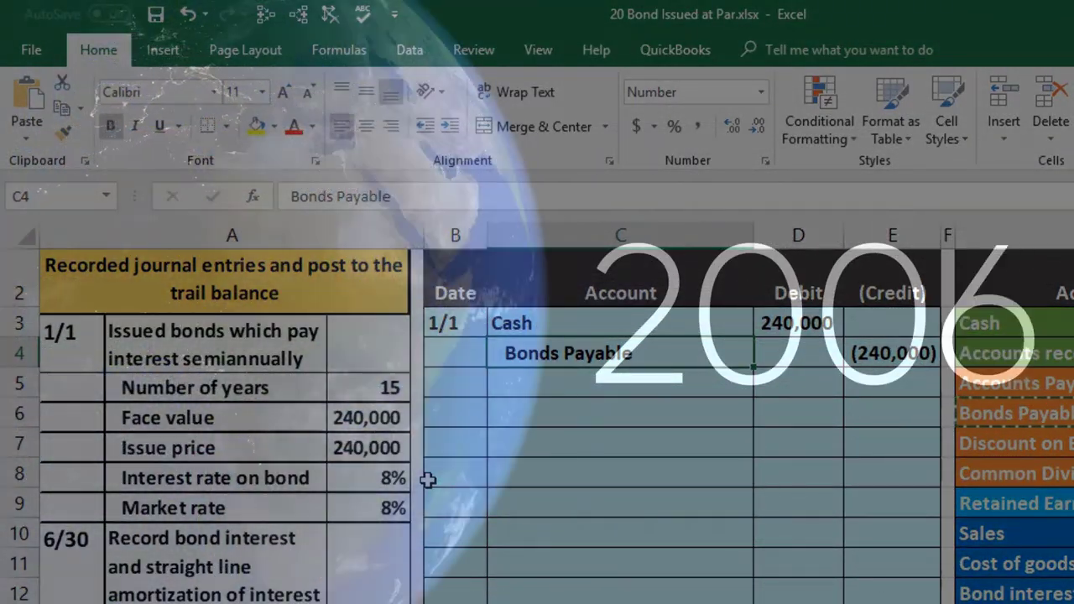
- Post the 1/1 Cash debit to the Cash row of the ADJ column, I3, with the formula =D3
{"action": "left_click", "coordinate": [625, 401]}
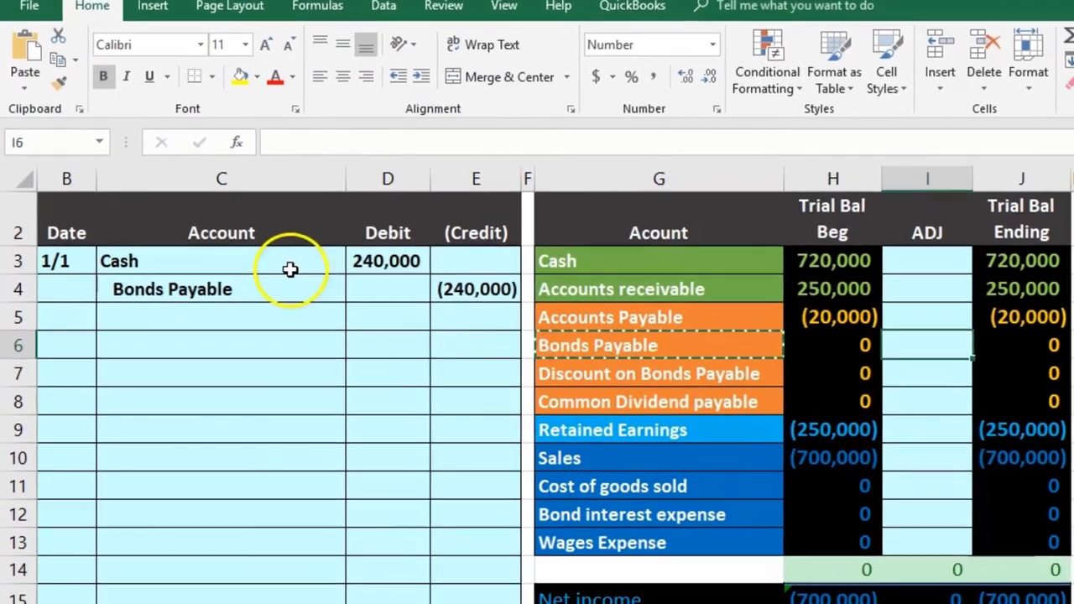
{"action": "left_click", "coordinate": [361, 332]}
{"action": "left_click_drag", "start_coordinate": [332, 246], "coordinate": [453, 262]}
{"action": "left_click_drag", "start_coordinate": [563, 232], "coordinate": [786, 231]}
{"action": "left_click", "coordinate": [882, 223]}
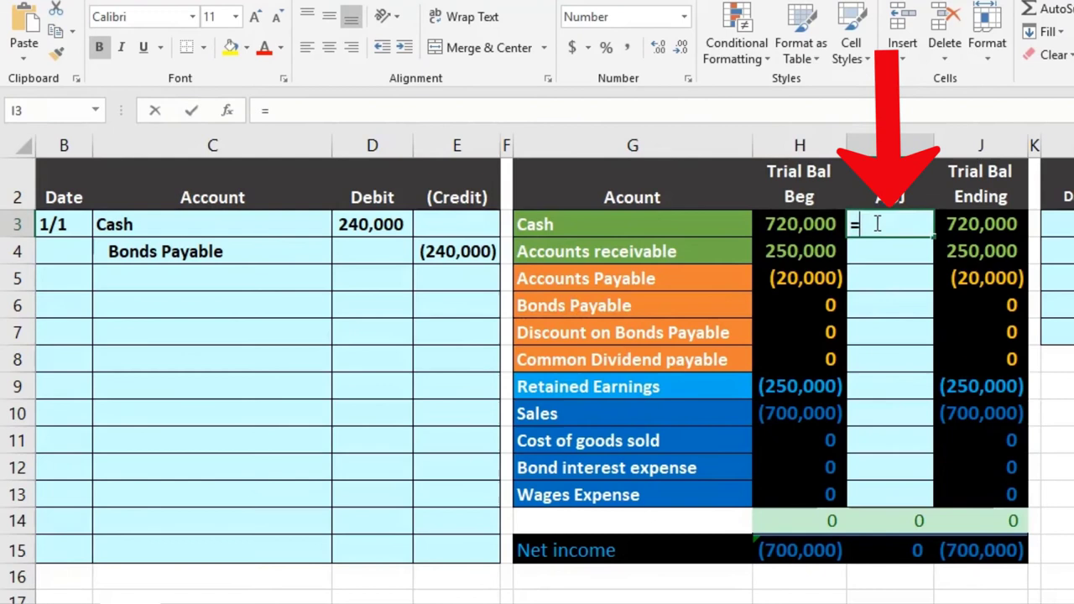
{"action": "left_click", "coordinate": [398, 223]}
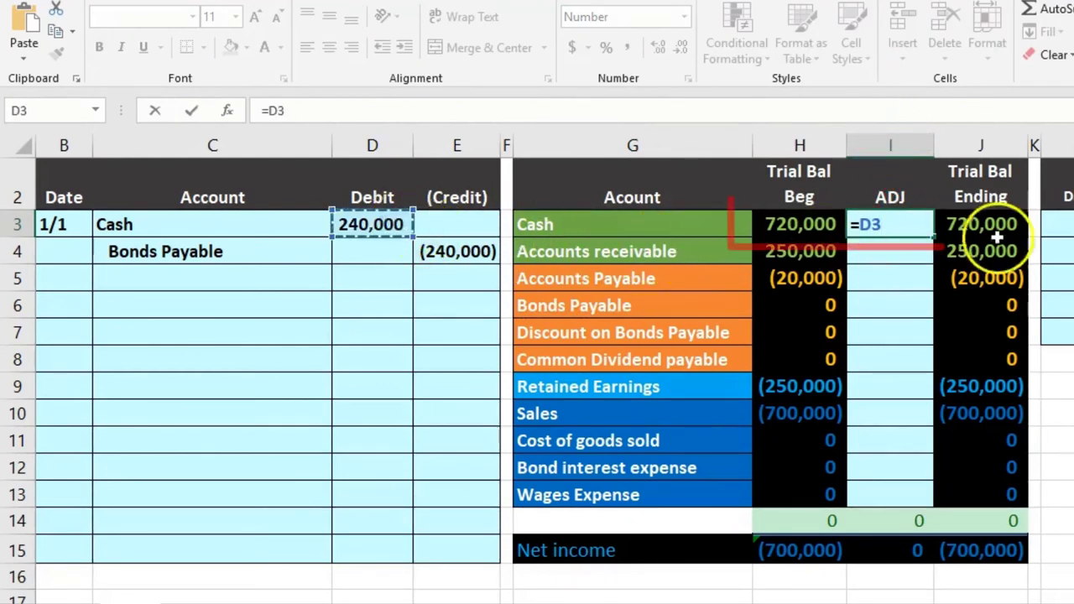
{"action": "key", "text": "Return"}
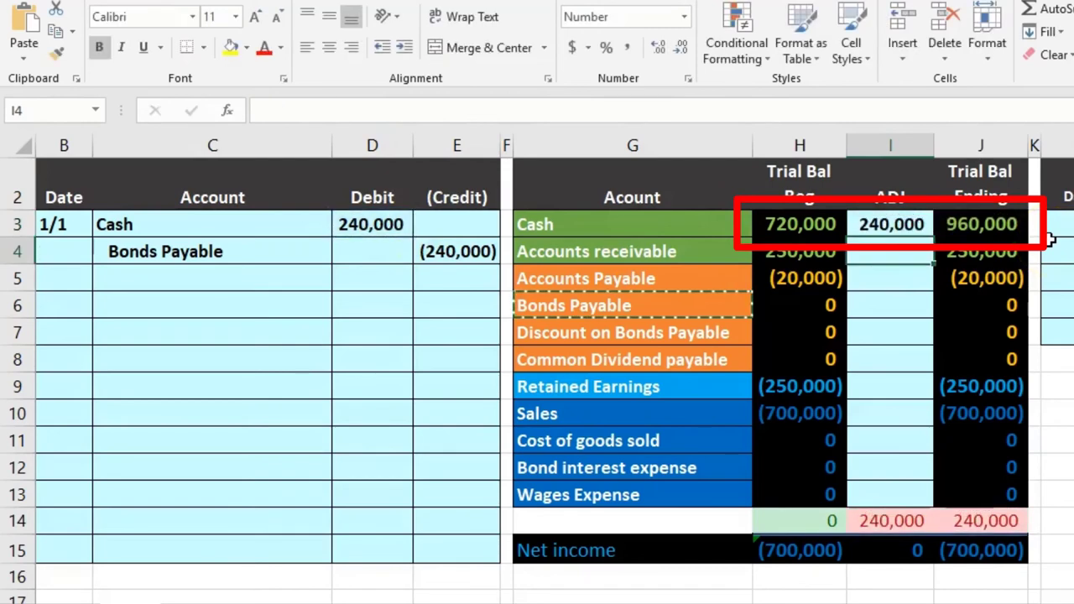
{"action": "left_click", "coordinate": [1024, 518]}
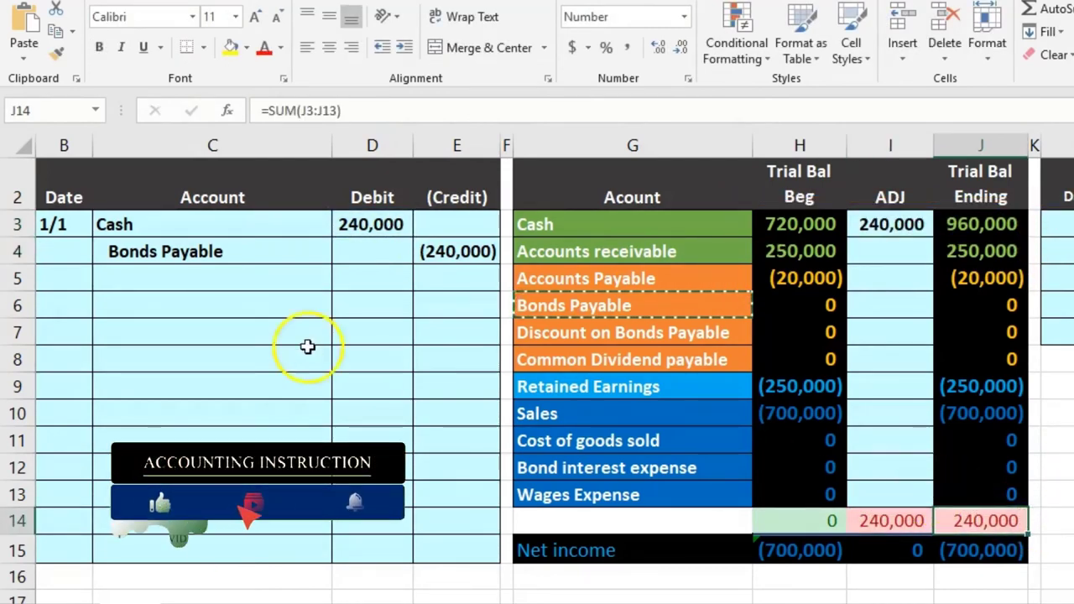
- Post the 1/1 Bonds Payable credit to the Bonds Payable row of the ADJ column, I6, with the formula =E4
{"action": "left_click_drag", "start_coordinate": [221, 252], "coordinate": [446, 254]}
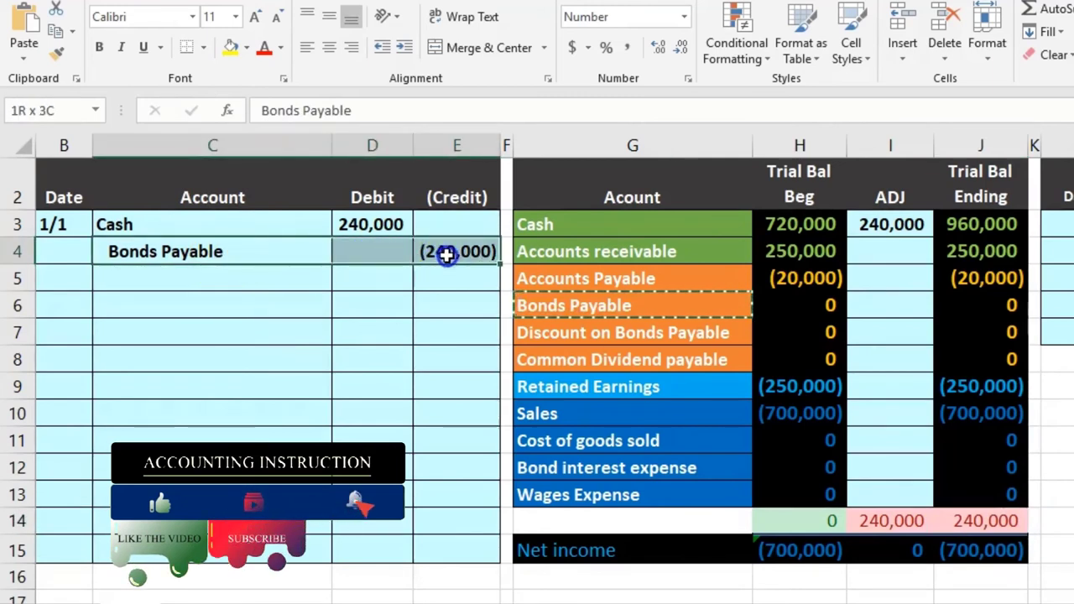
{"action": "left_click", "coordinate": [730, 305]}
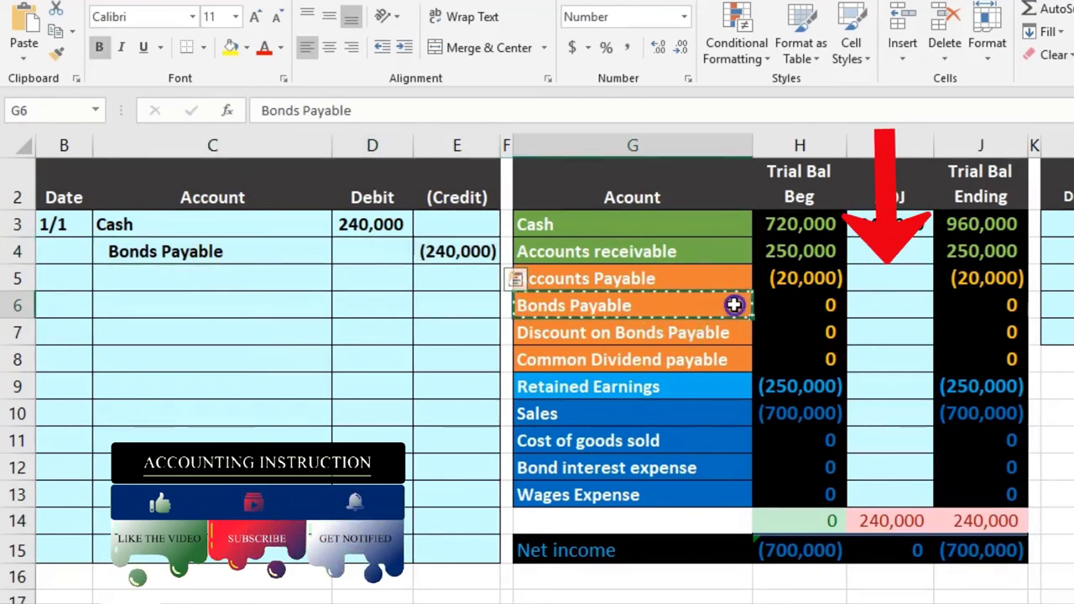
{"action": "left_click", "coordinate": [884, 305]}
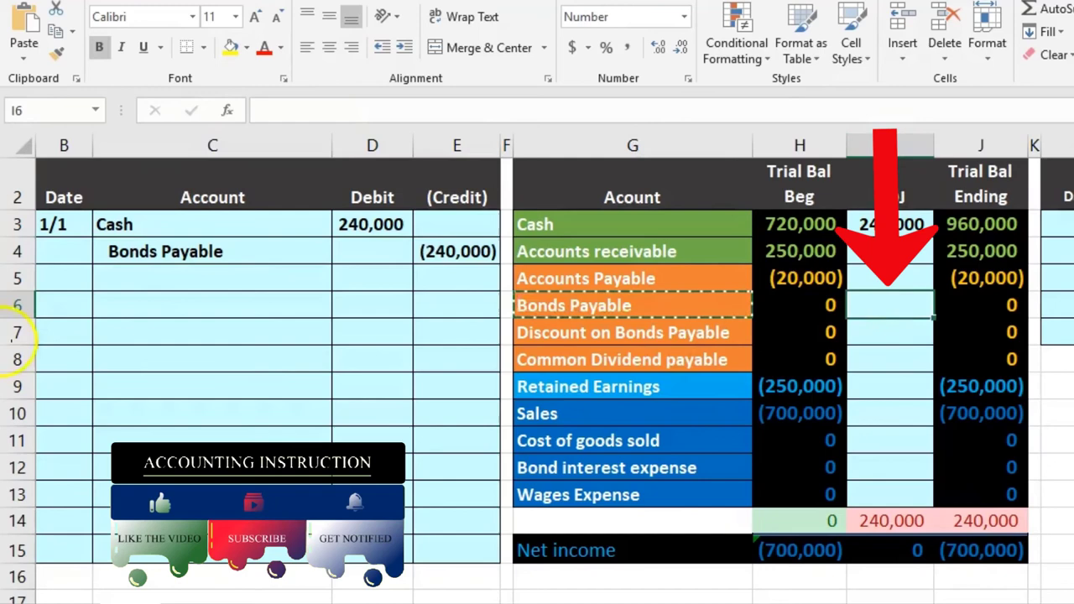
{"action": "type", "text": "="}
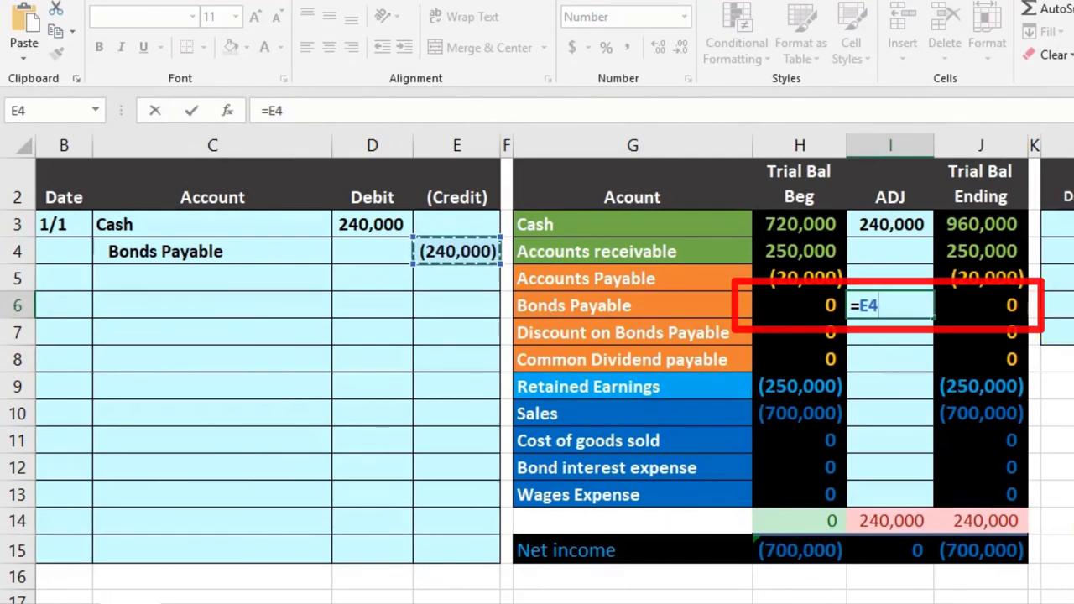
{"action": "key", "text": "Return"}
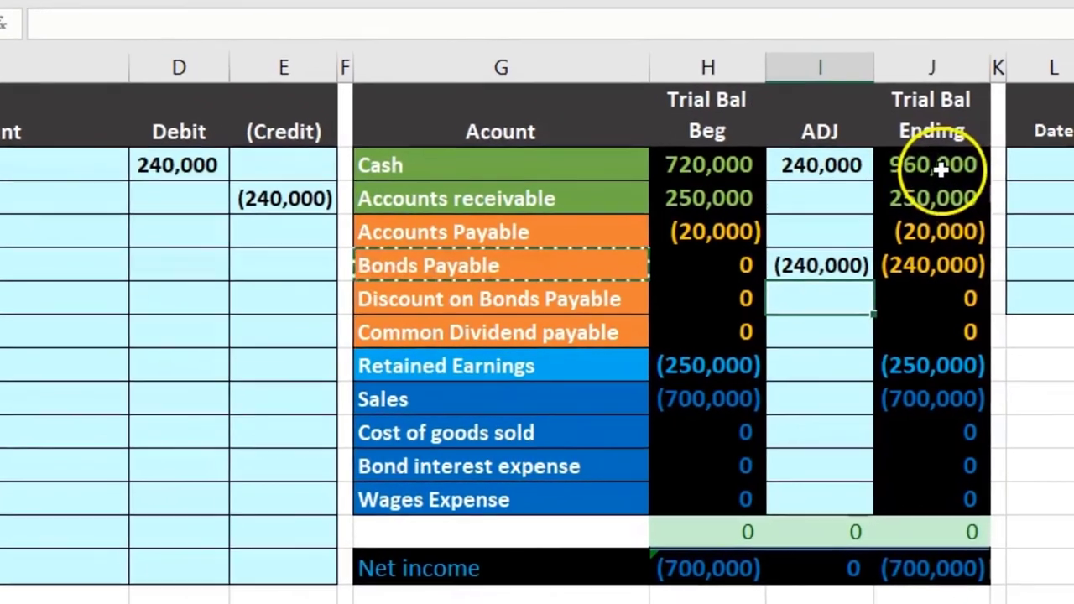
- Examine the ending trial balance for Cash, Bonds Payable, Sales and the expense accounts, and check the ending net income formula
{"action": "left_click", "coordinate": [982, 223]}
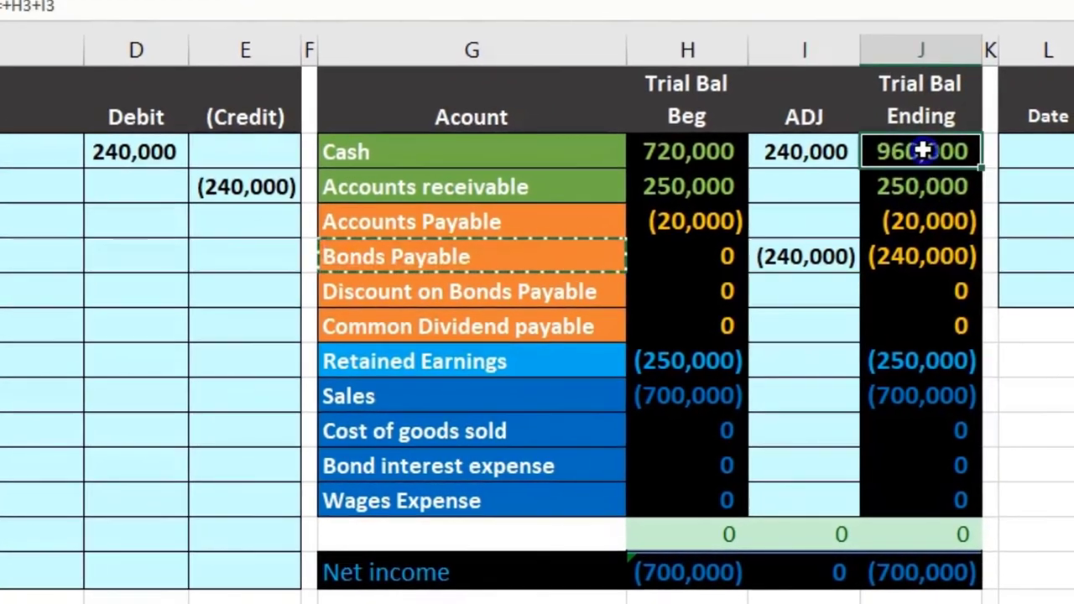
{"action": "scroll", "coordinate": [888, 360], "scroll_direction": "up", "scroll_amount": 1}
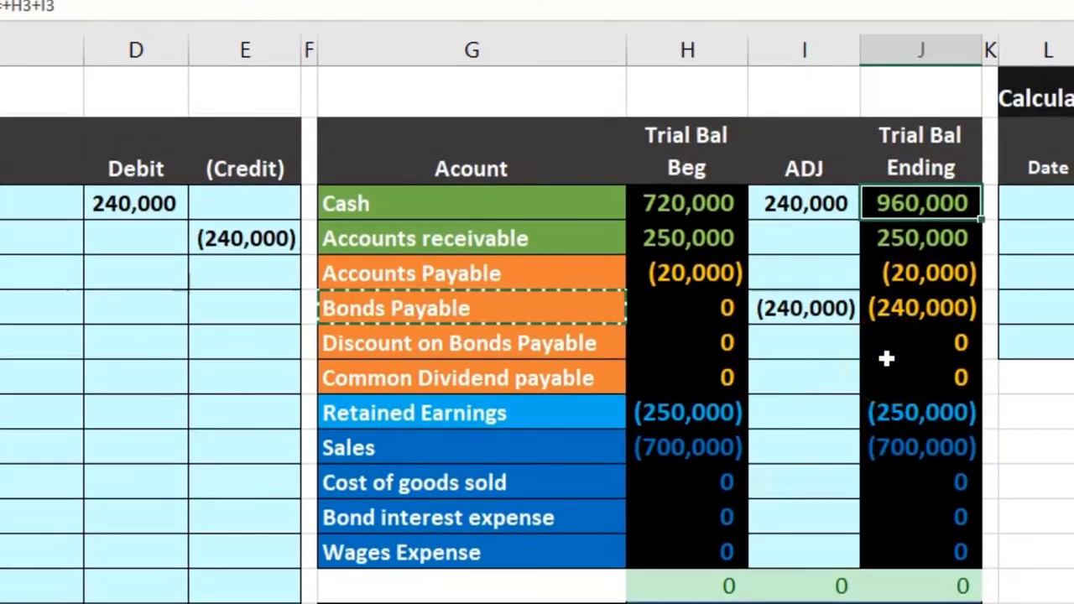
{"action": "left_click", "coordinate": [898, 314]}
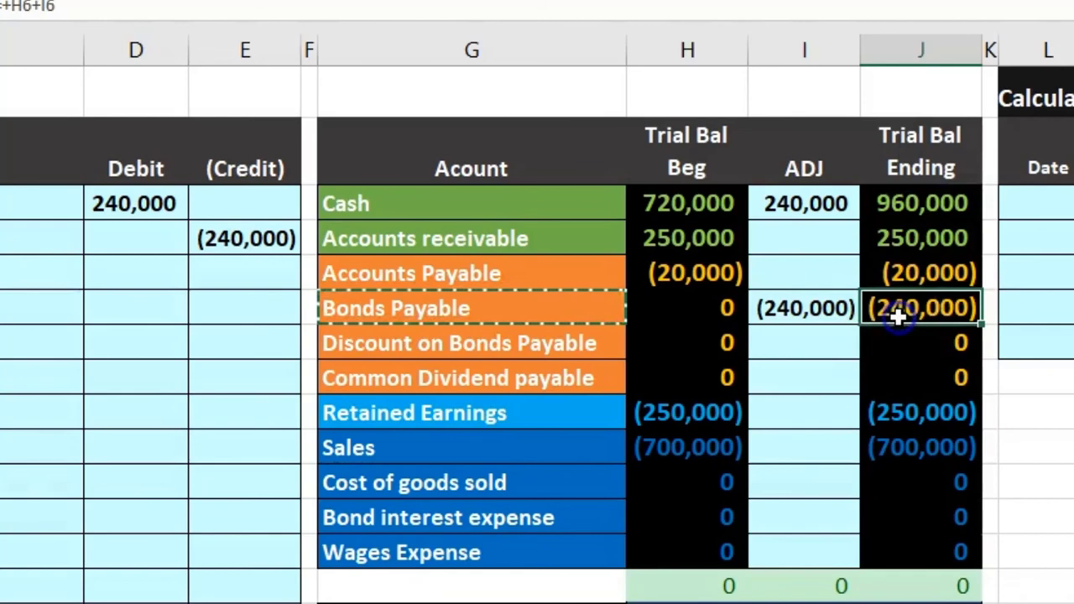
{"action": "scroll", "coordinate": [898, 314], "scroll_direction": "down", "scroll_amount": 1}
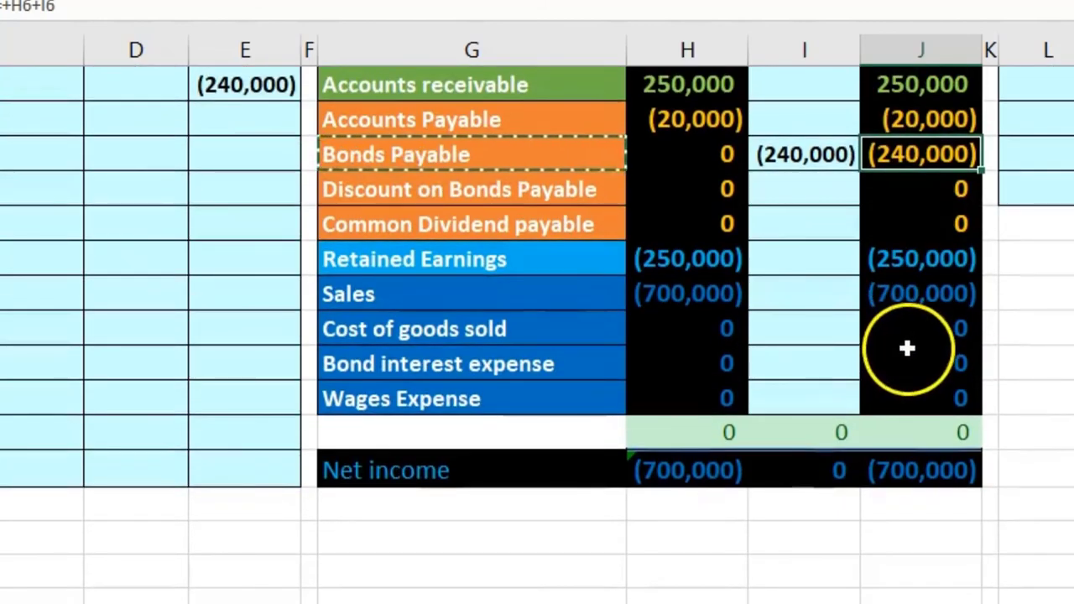
{"action": "left_click", "coordinate": [898, 298]}
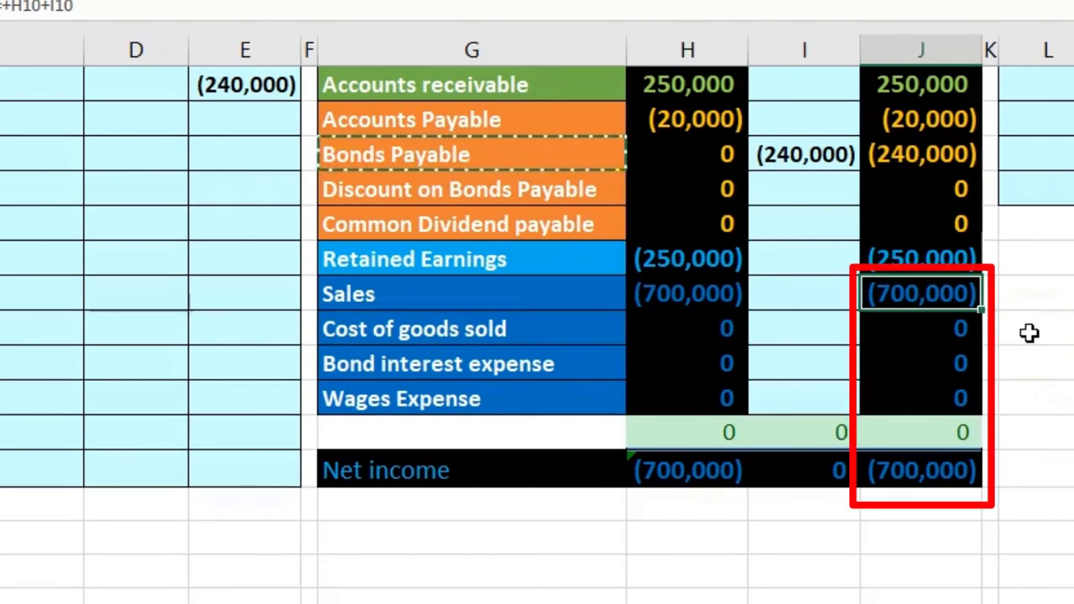
{"action": "left_click_drag", "start_coordinate": [941, 321], "coordinate": [936, 398]}
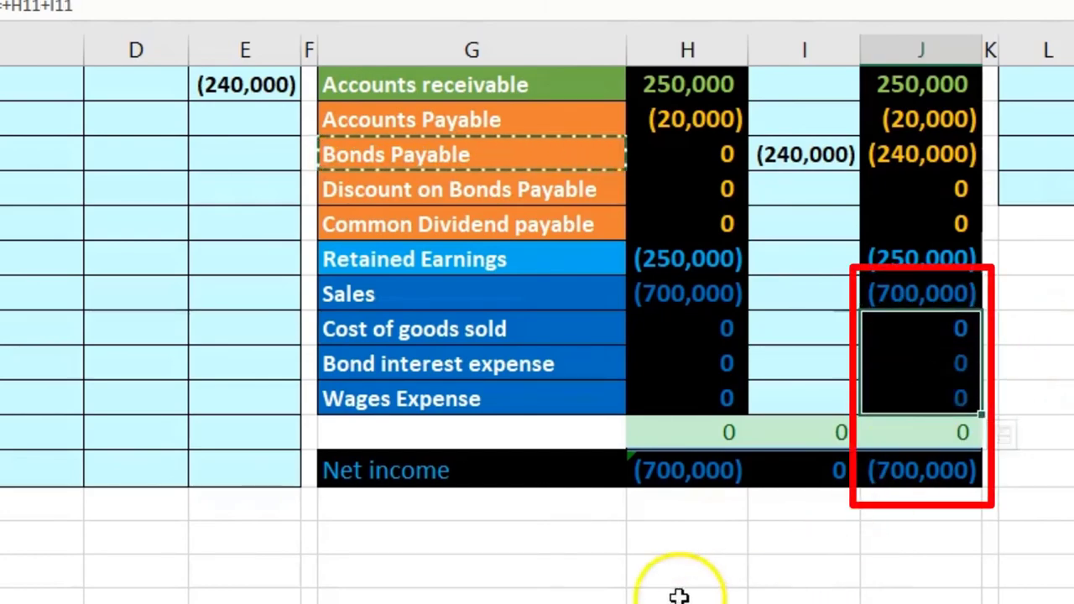
{"action": "double_click", "coordinate": [913, 474]}
{"action": "key", "text": "Return"}
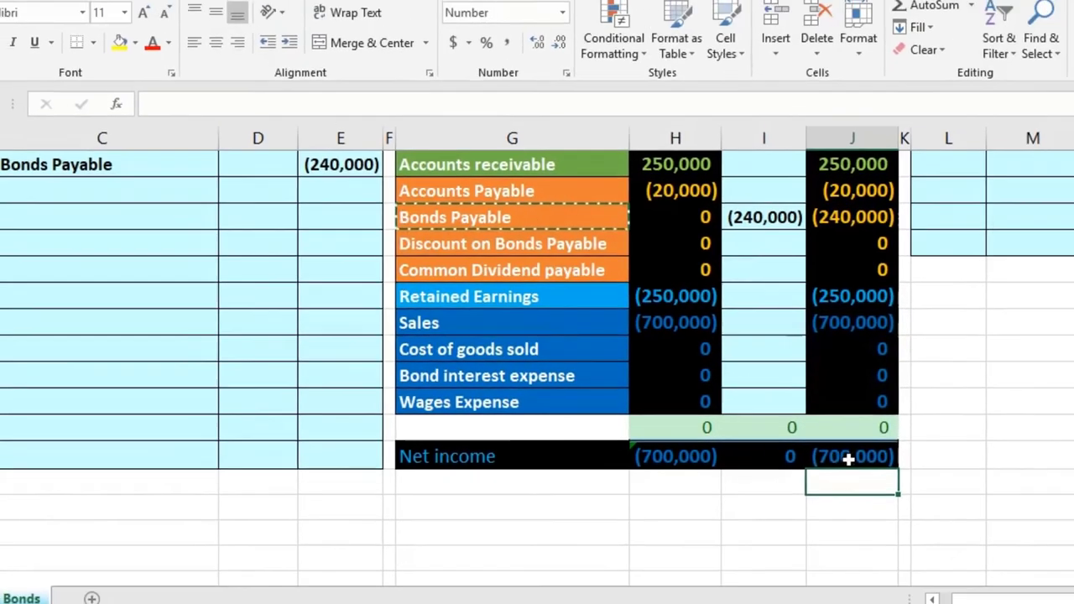